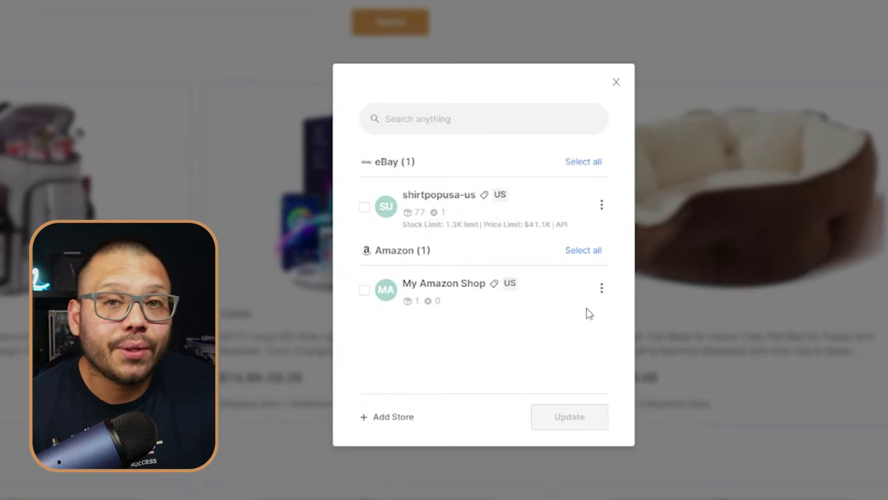
Step: Add a new AI pre-built Shopify store for the Electronics & Gadgets niche
{"action": "left_click", "coordinate": [389, 419]}
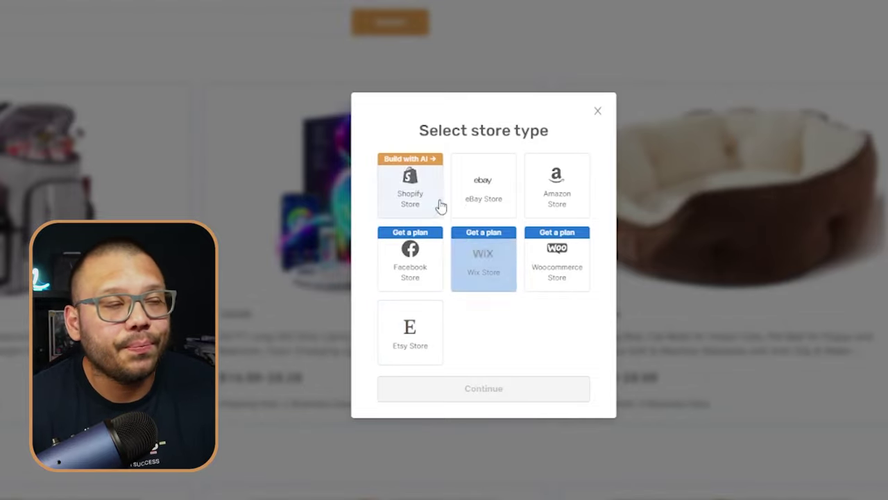
{"action": "left_click", "coordinate": [411, 204]}
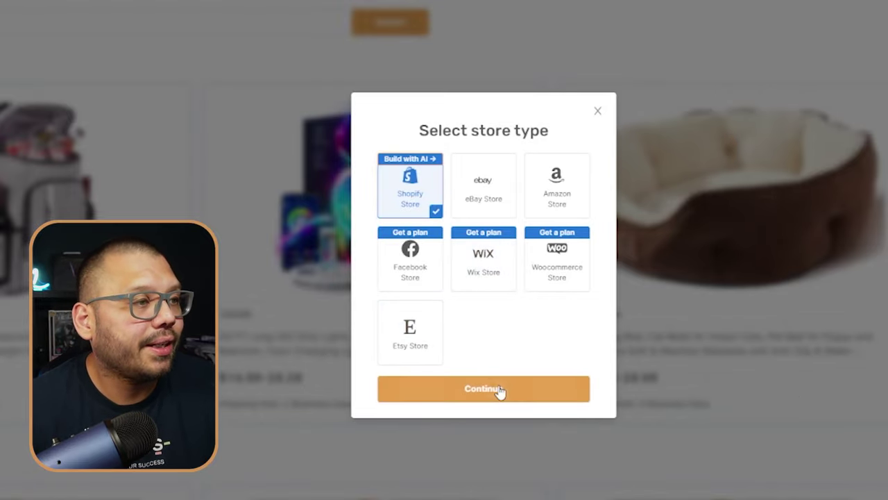
{"action": "left_click", "coordinate": [499, 390]}
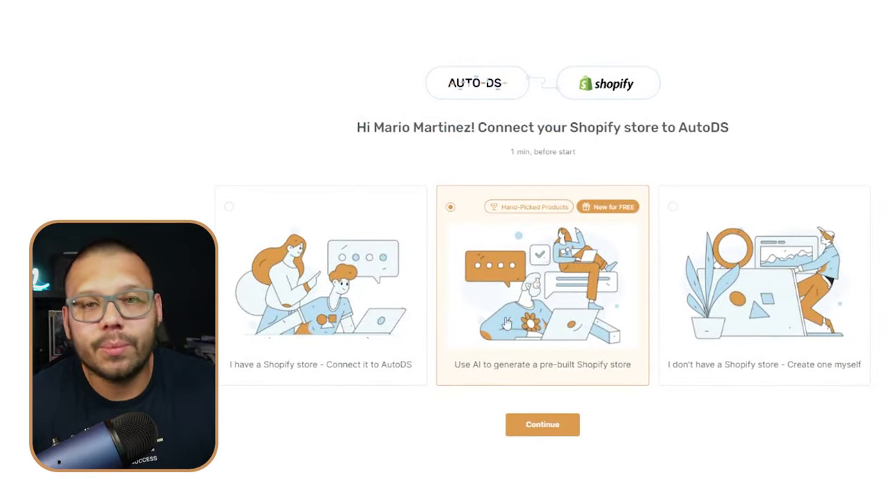
{"action": "left_click", "coordinate": [547, 429]}
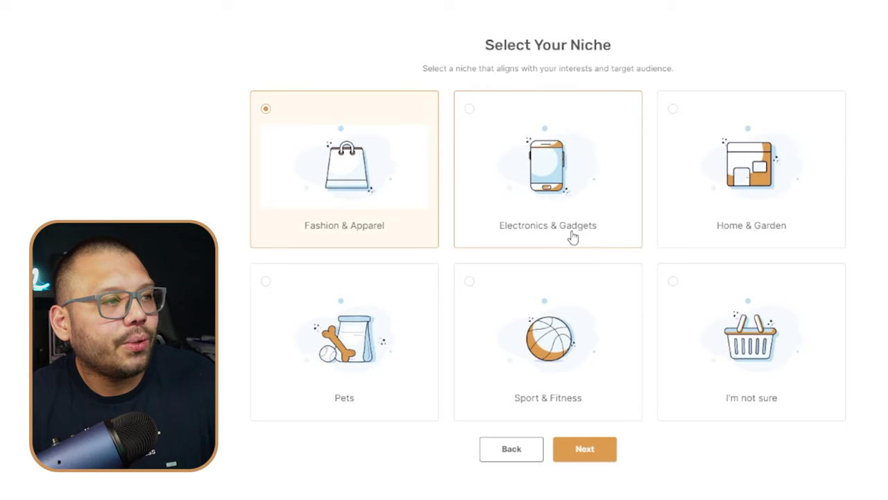
{"action": "left_click", "coordinate": [586, 450]}
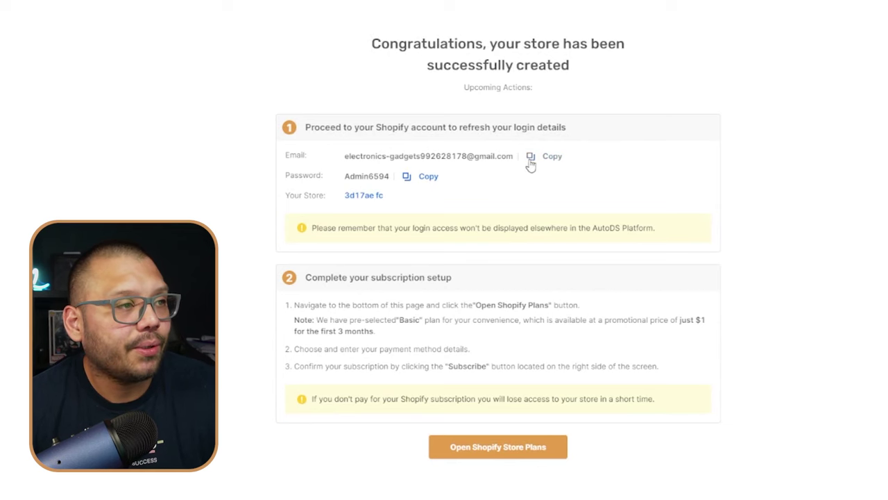
Step: Sign in to the new Shopify store admin with the generated login credentials
{"action": "left_click", "coordinate": [488, 455]}
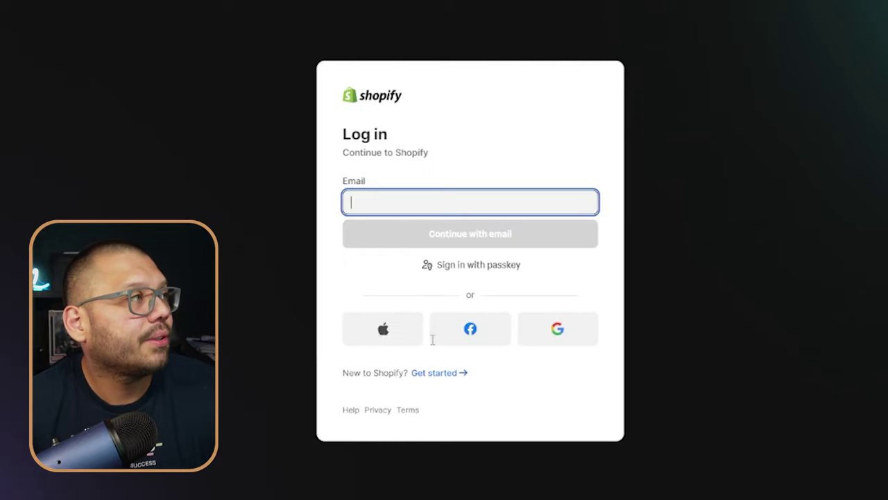
{"action": "key", "text": "ctrl+v"}
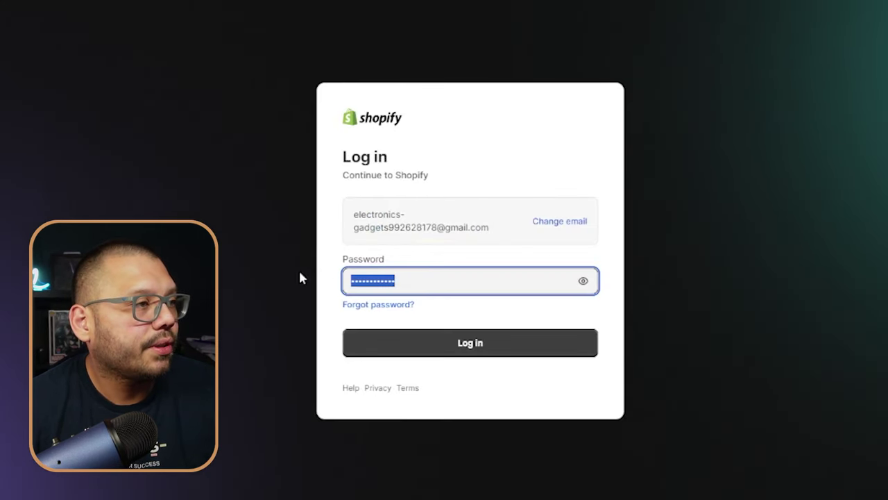
{"action": "left_click", "coordinate": [464, 351]}
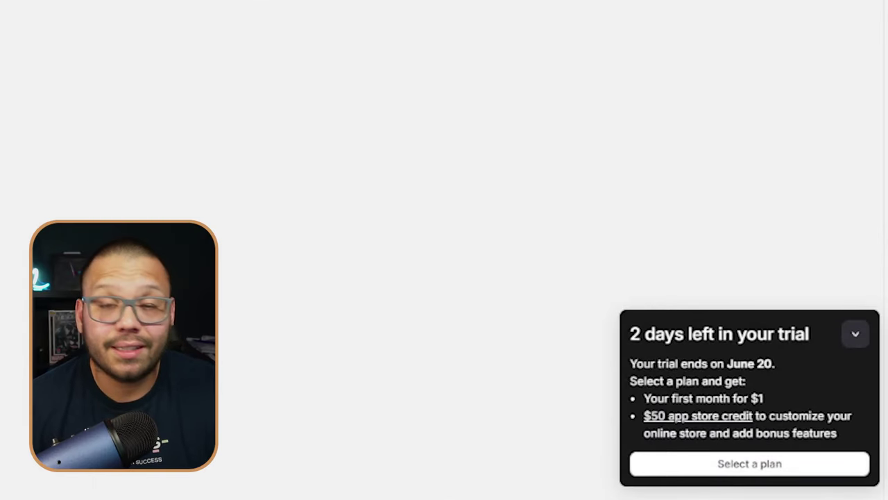
Step: Review the Shopify subscription plan options, then view the live online store
{"action": "left_click", "coordinate": [750, 463]}
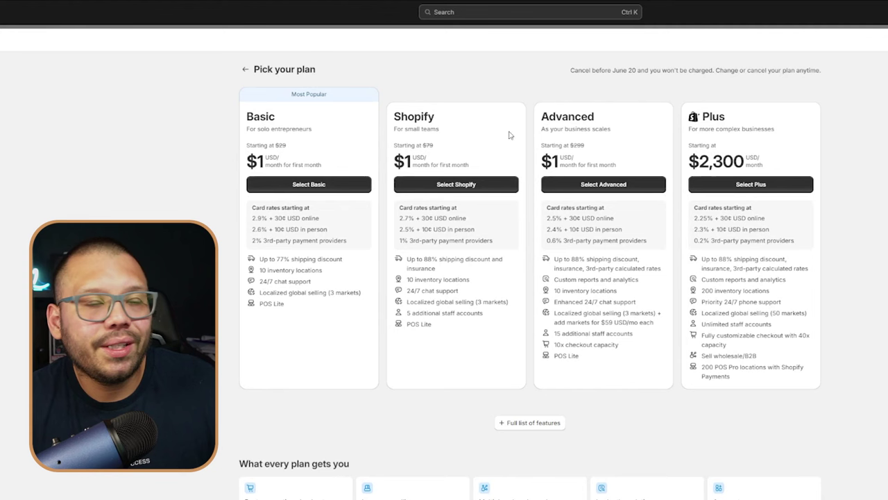
{"action": "left_click_drag", "start_coordinate": [509, 135], "coordinate": [738, 129]}
{"action": "left_click", "coordinate": [853, 233]}
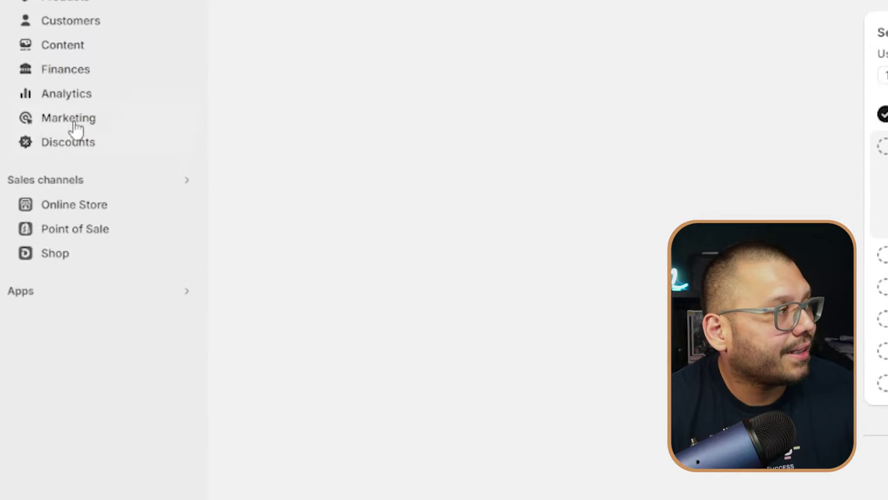
{"action": "left_click", "coordinate": [185, 210]}
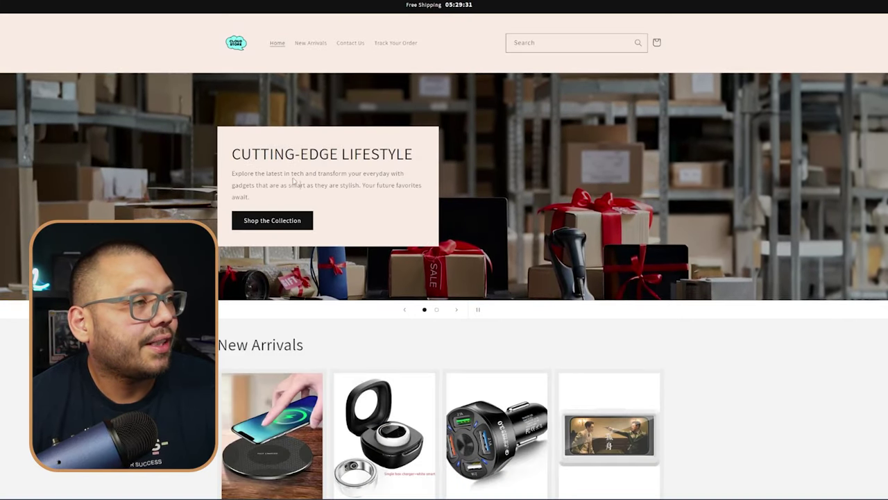
Step: Advance the homepage banner and scroll through New Arrivals and reviews to the footer
{"action": "left_click", "coordinate": [457, 310]}
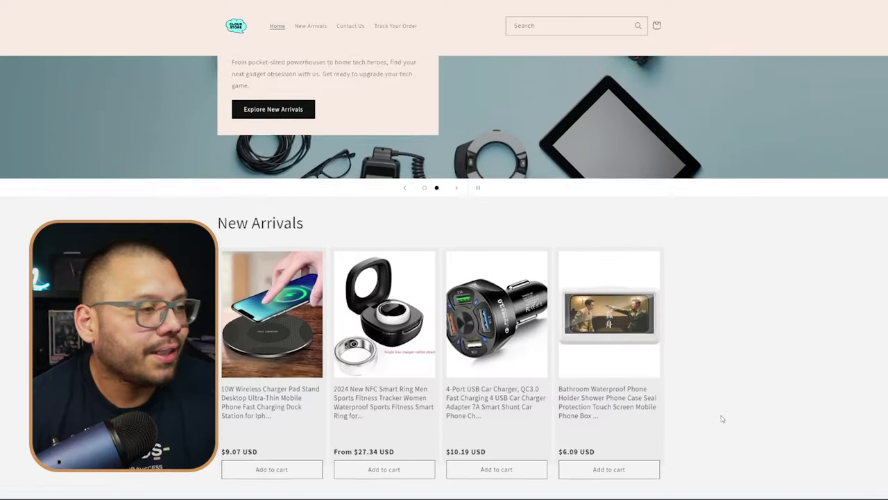
{"action": "scroll", "coordinate": [719, 416], "scroll_direction": "down", "scroll_amount": 1}
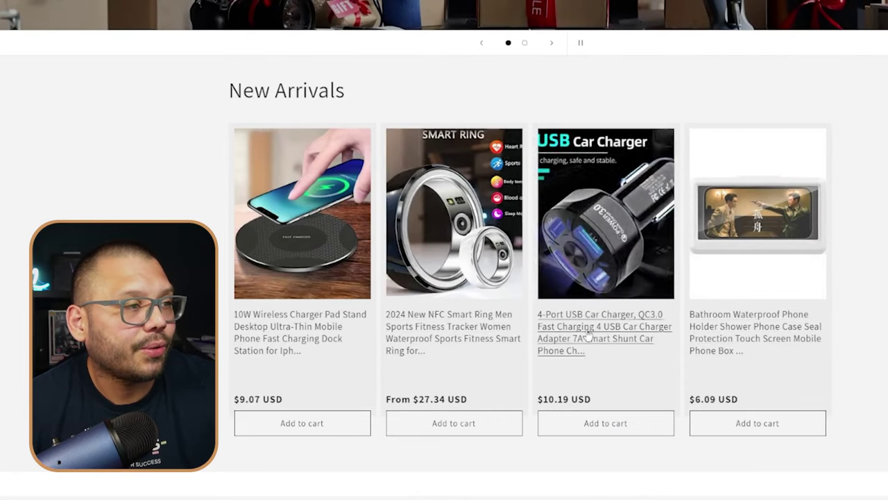
{"action": "scroll", "coordinate": [496, 23], "scroll_direction": "down", "scroll_amount": 5}
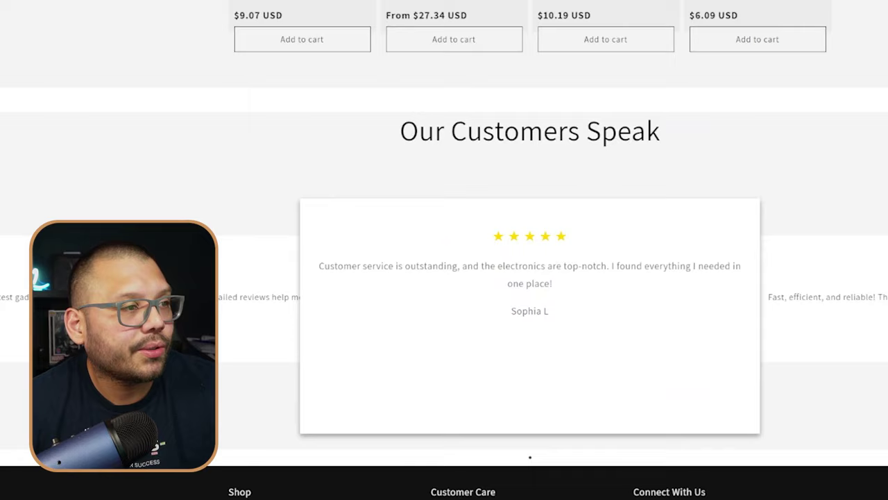
{"action": "scroll", "coordinate": [858, 337], "scroll_direction": "down", "scroll_amount": 4}
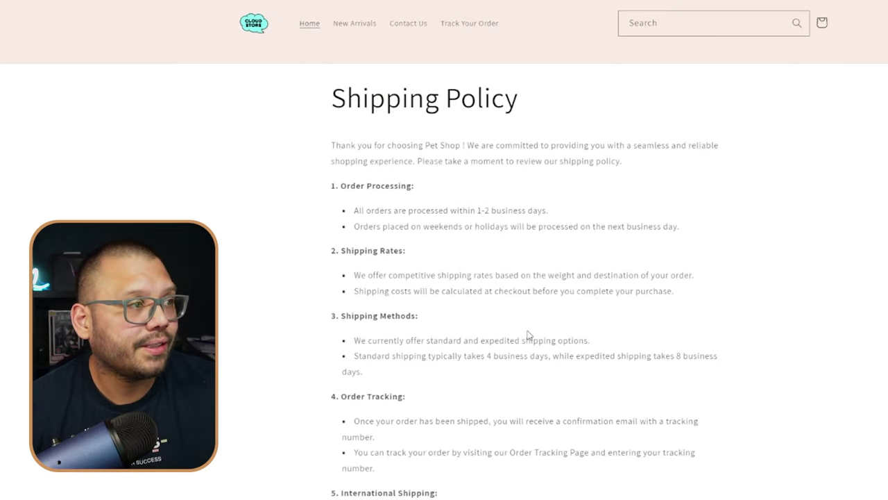
Step: Scroll the Shipping Policy and highlight its 1-2 business day processing time
{"action": "scroll", "coordinate": [528, 335], "scroll_direction": "down", "scroll_amount": 3}
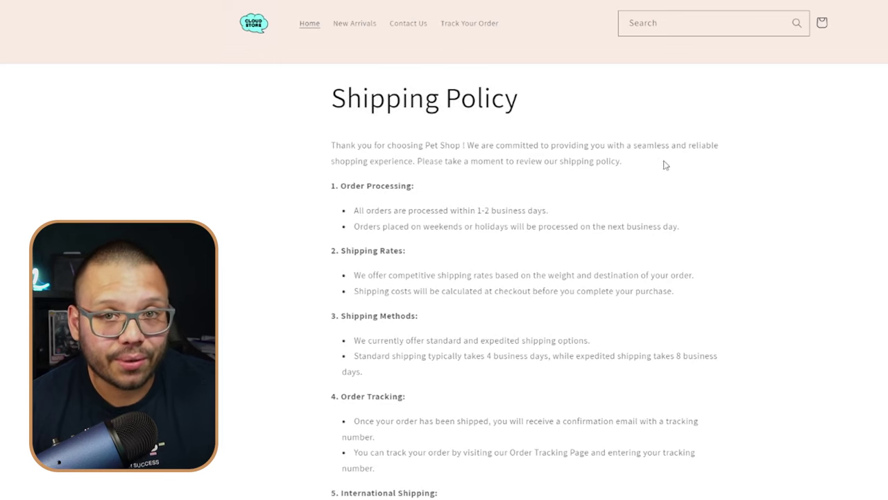
{"action": "left_click_drag", "start_coordinate": [476, 209], "coordinate": [489, 210]}
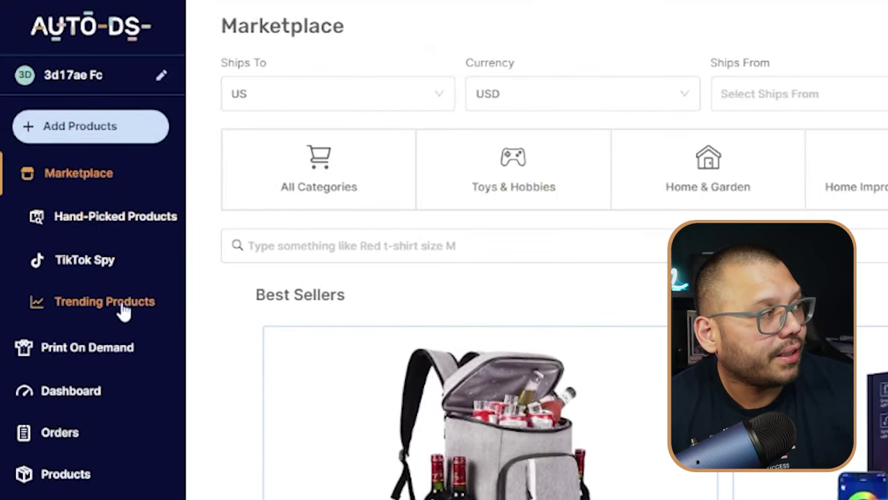
Step: Check Hand-Picked Products, then return to Trending Products and scroll through its grid
{"action": "left_click", "coordinate": [123, 308]}
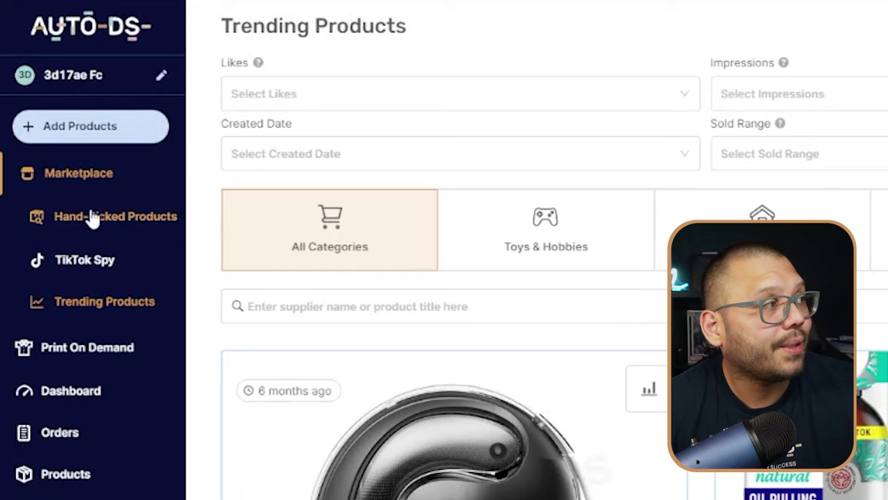
{"action": "left_click", "coordinate": [135, 217]}
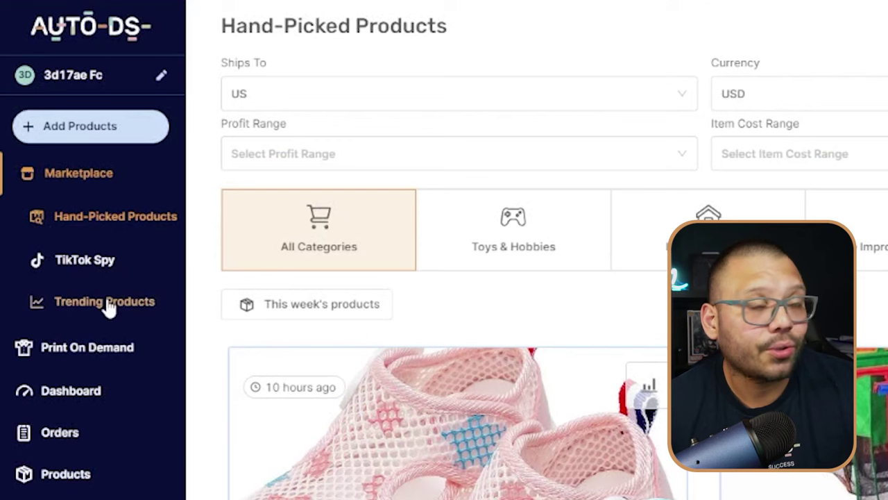
{"action": "left_click", "coordinate": [51, 136]}
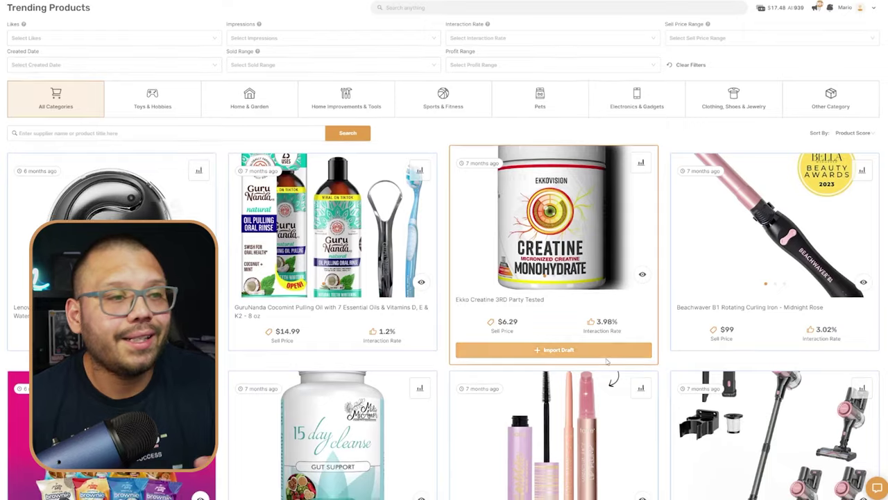
{"action": "scroll", "coordinate": [610, 363], "scroll_direction": "down", "scroll_amount": 6}
{"action": "scroll", "coordinate": [610, 363], "scroll_direction": "down", "scroll_amount": 10}
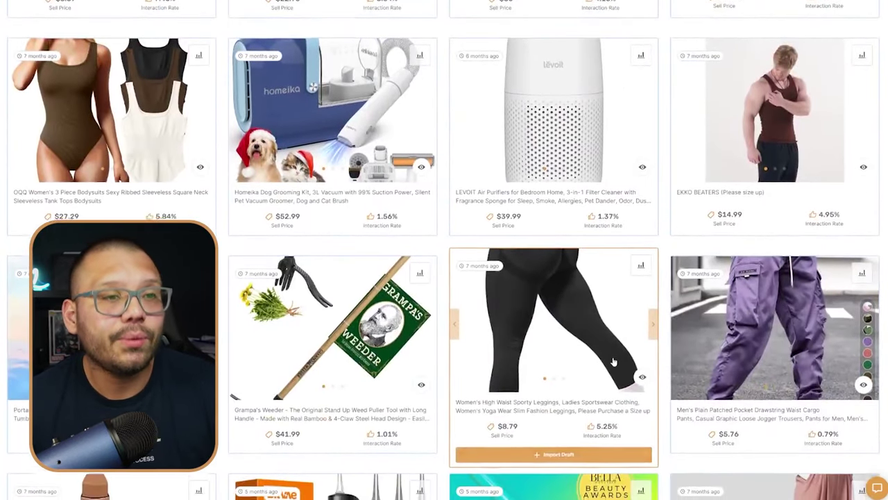
{"action": "scroll", "coordinate": [613, 361], "scroll_direction": "down", "scroll_amount": 3}
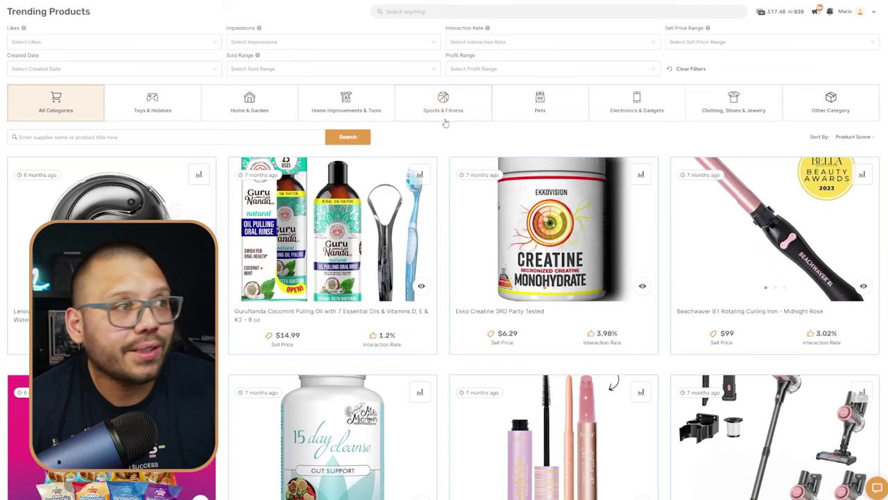
Step: Filter trending products to Electronics & Gadgets and scroll through the results
{"action": "left_click", "coordinate": [630, 102]}
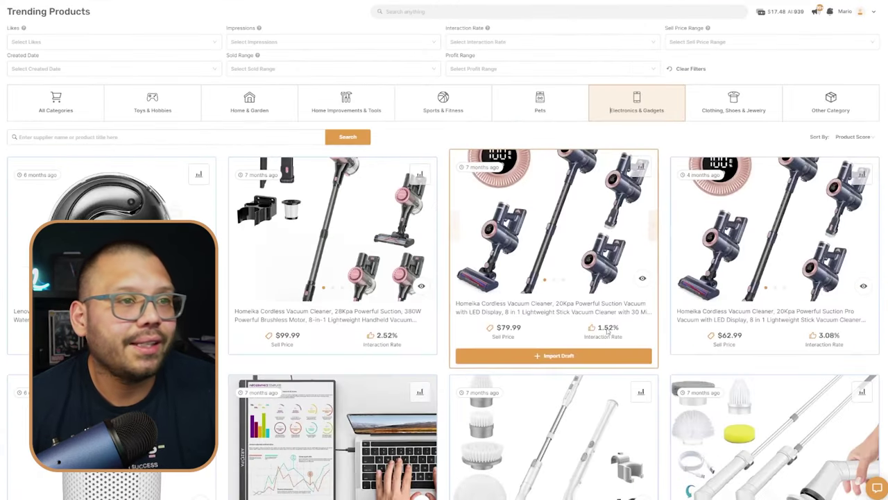
{"action": "scroll", "coordinate": [608, 333], "scroll_direction": "down", "scroll_amount": 4}
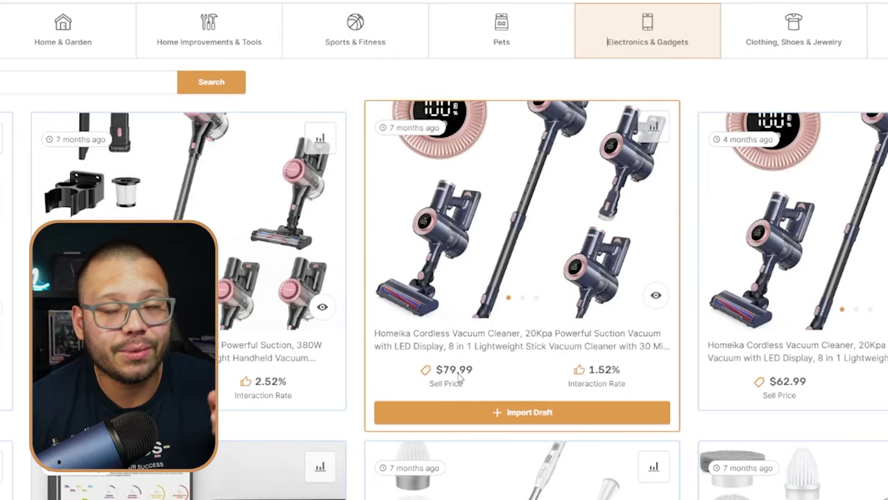
{"action": "scroll", "coordinate": [430, 375], "scroll_direction": "down", "scroll_amount": 3}
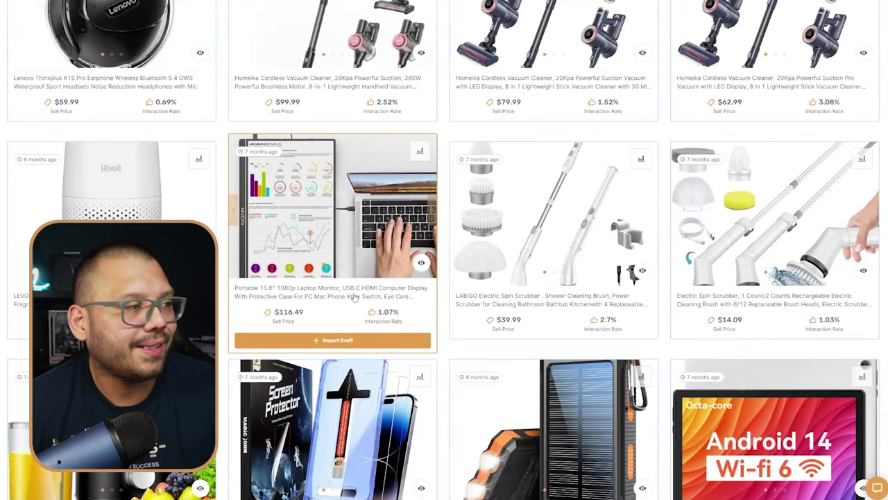
{"action": "scroll", "coordinate": [314, 245], "scroll_direction": "down", "scroll_amount": 2}
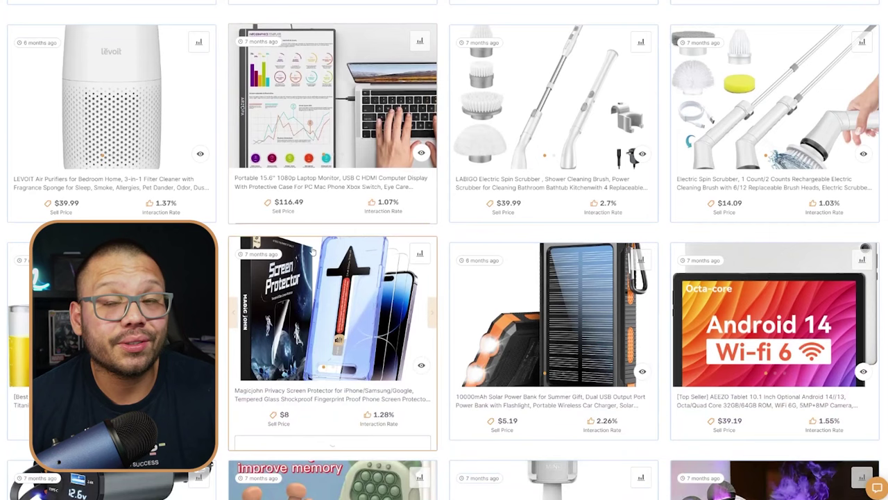
{"action": "scroll", "coordinate": [579, 351], "scroll_direction": "down", "scroll_amount": 2}
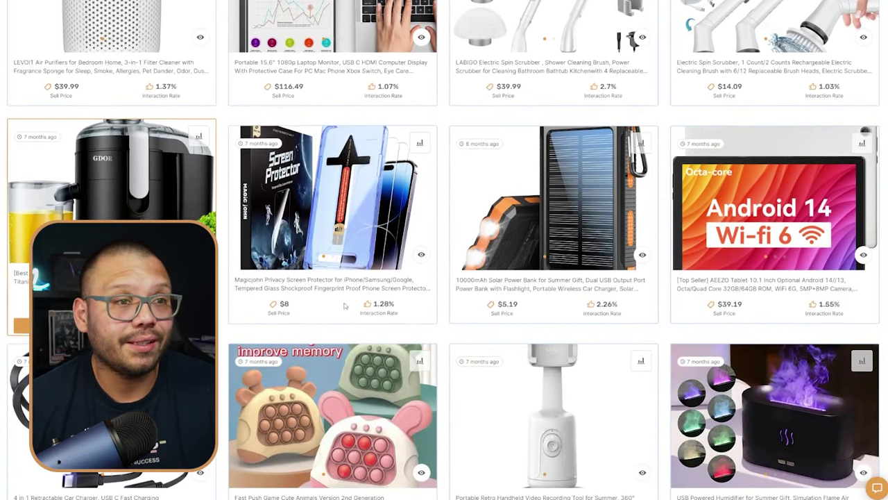
{"action": "scroll", "coordinate": [517, 329], "scroll_direction": "down", "scroll_amount": 3}
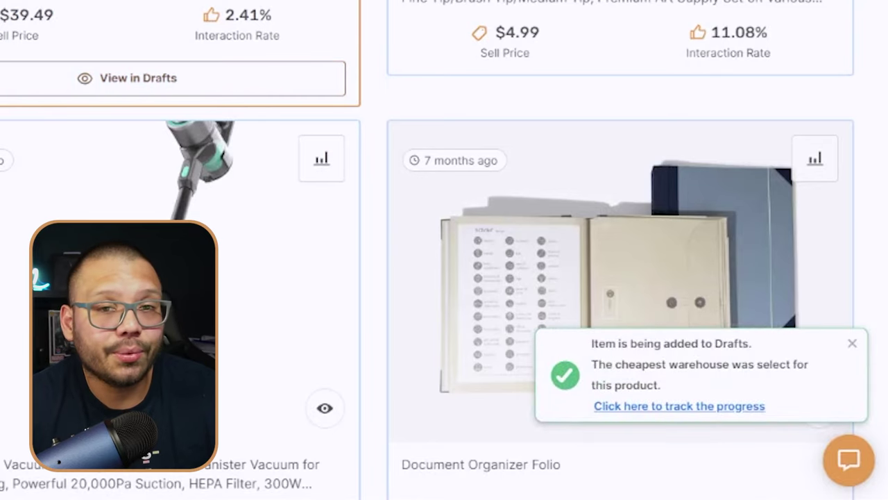
Step: Open the Drafts list holding the GNC W22 Power Bank product
{"action": "left_click", "coordinate": [76, 371]}
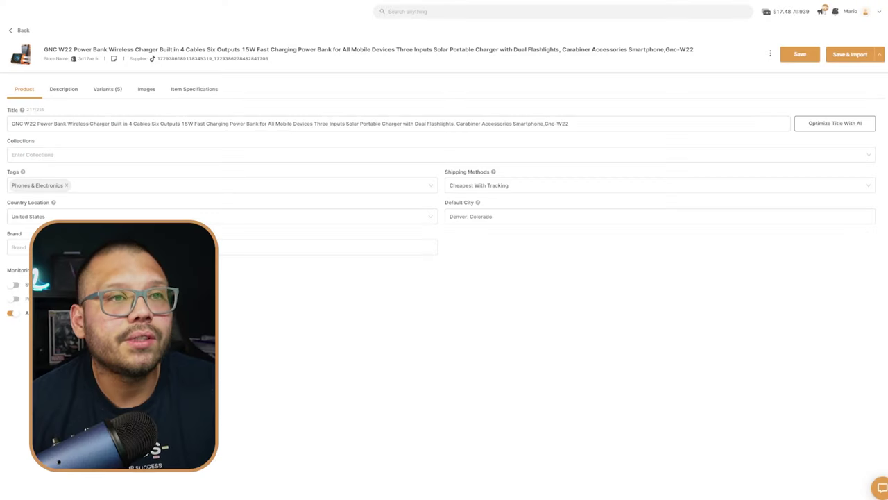
Step: Generate a Professional-tone AI title for the power bank and save it to the Title field
{"action": "left_click", "coordinate": [826, 123]}
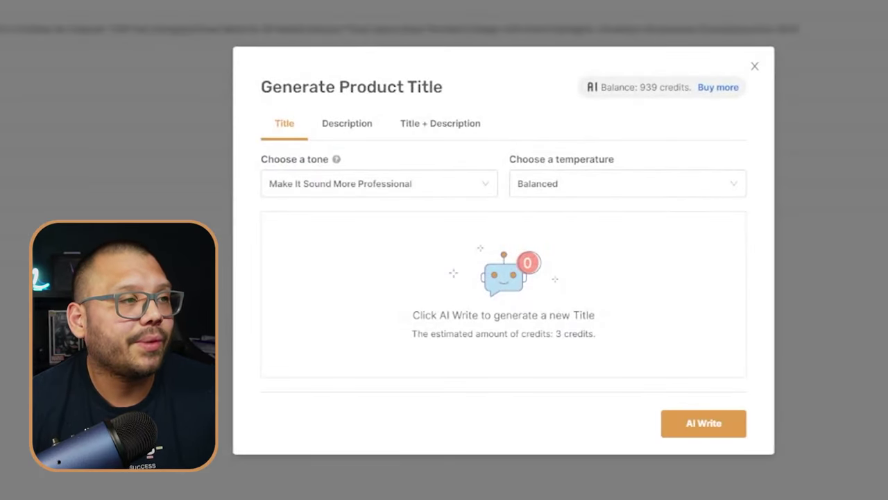
{"action": "left_click", "coordinate": [323, 187]}
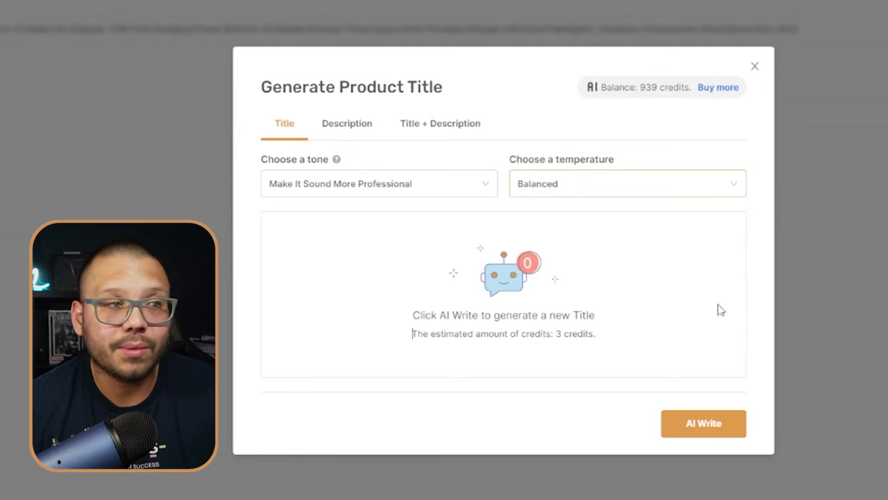
{"action": "left_click", "coordinate": [722, 426]}
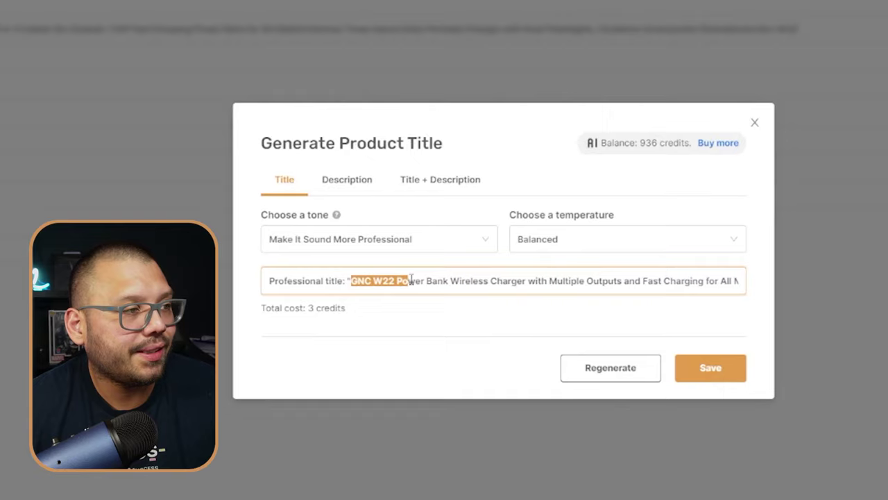
{"action": "left_click_drag", "start_coordinate": [527, 290], "coordinate": [750, 305]}
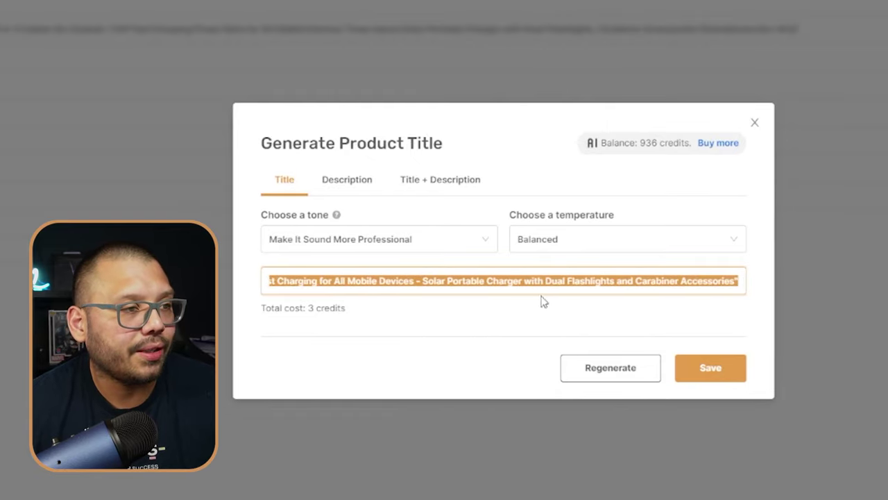
{"action": "left_click", "coordinate": [591, 286]}
{"action": "left_click", "coordinate": [705, 377]}
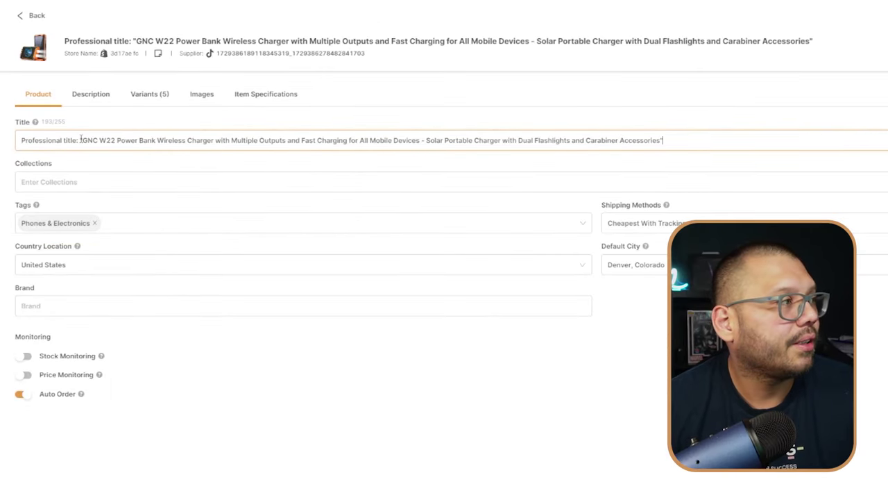
Step: Strip the 'Professional title:' prefix and quote from the title, then edit the Orange variant's pricing
{"action": "left_click_drag", "start_coordinate": [80, 139], "coordinate": [22, 147]}
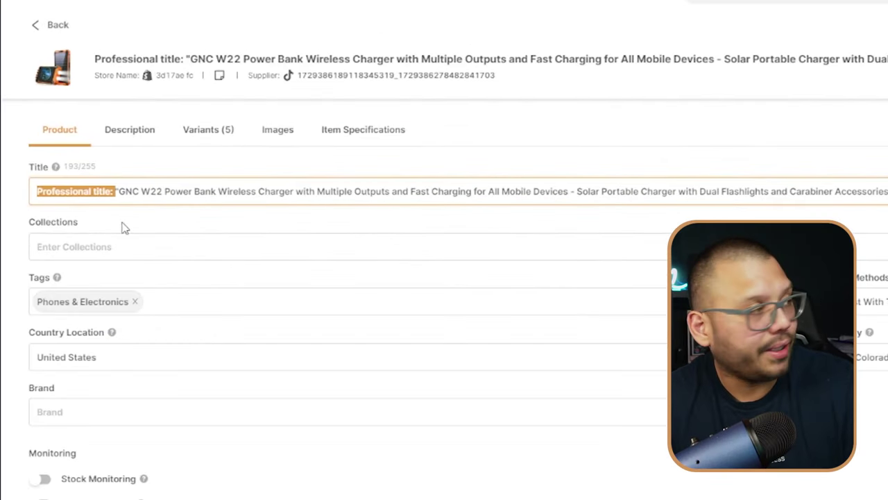
{"action": "key", "text": "BackSpace"}
{"action": "key", "text": "Delete"}
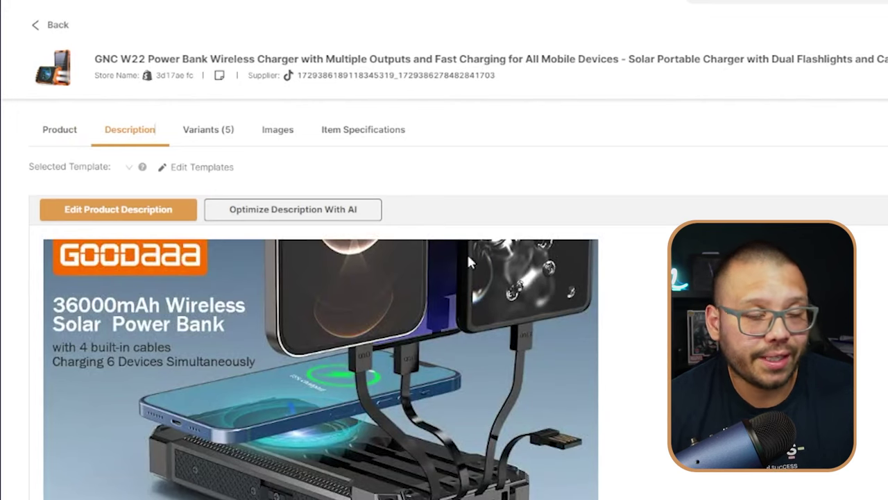
{"action": "left_click", "coordinate": [226, 126]}
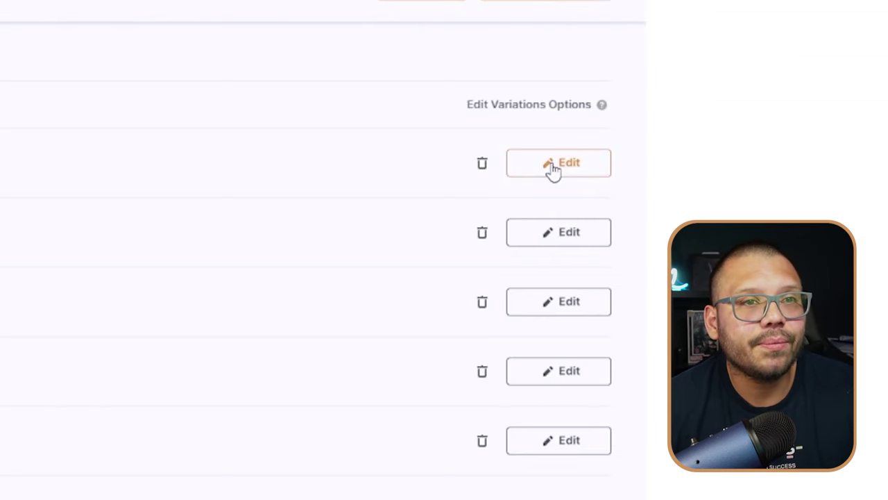
{"action": "left_click", "coordinate": [551, 171]}
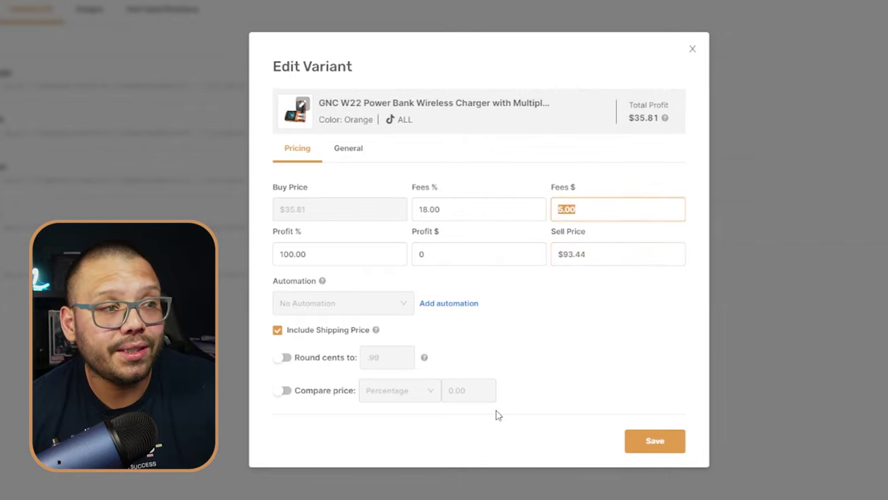
{"action": "left_click", "coordinate": [478, 304]}
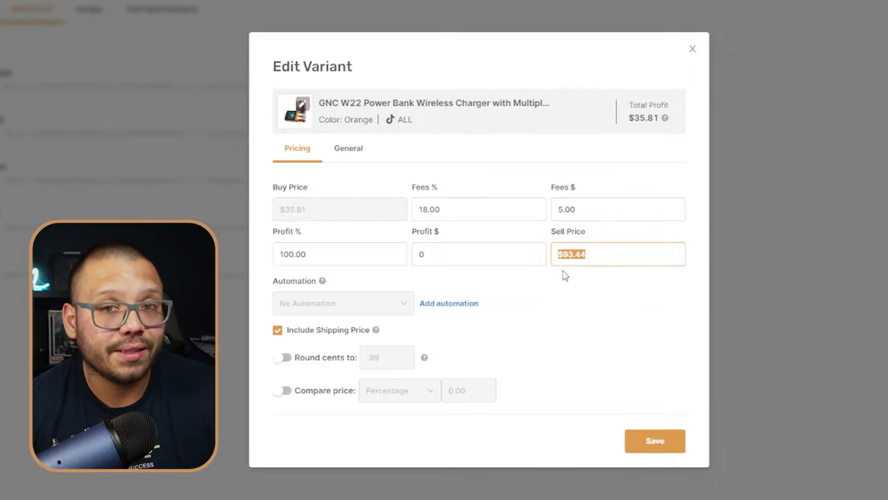
{"action": "double_click", "coordinate": [644, 118]}
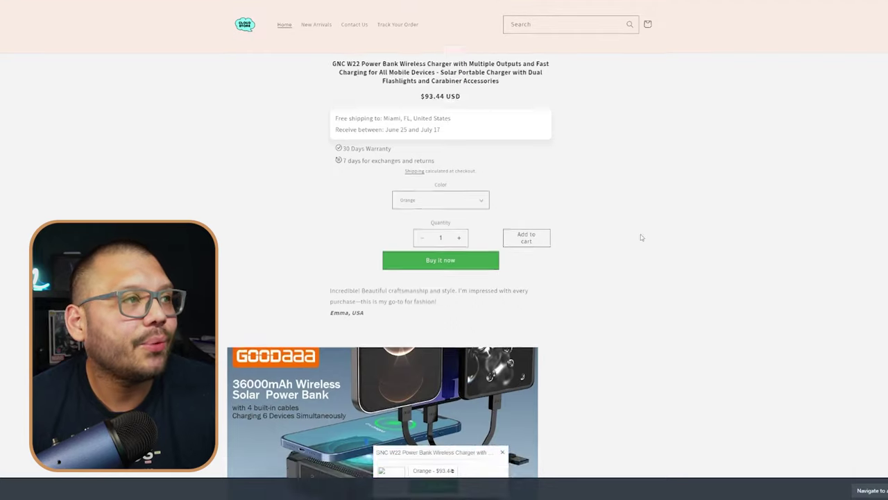
Step: Select the whole image prompt 'A cloud logo with circuitry lines inside it' for copying
{"action": "scroll", "coordinate": [643, 236], "scroll_direction": "down", "scroll_amount": 15}
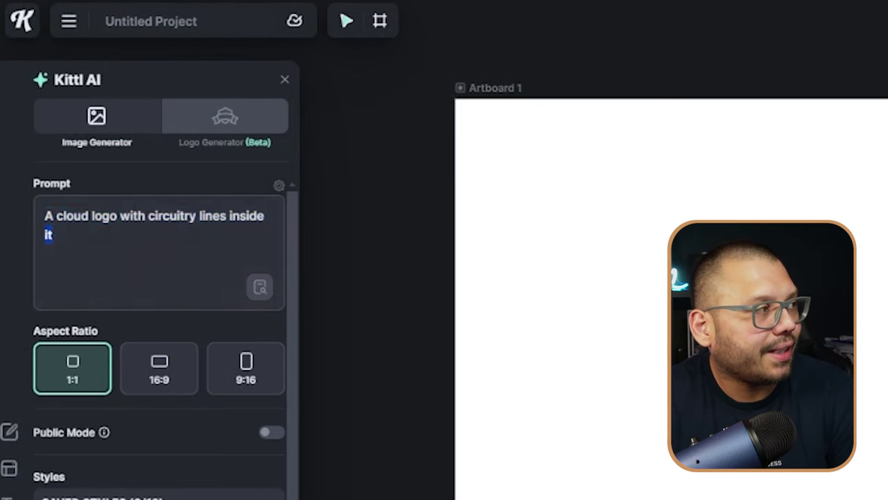
{"action": "key", "text": "ctrl+a"}
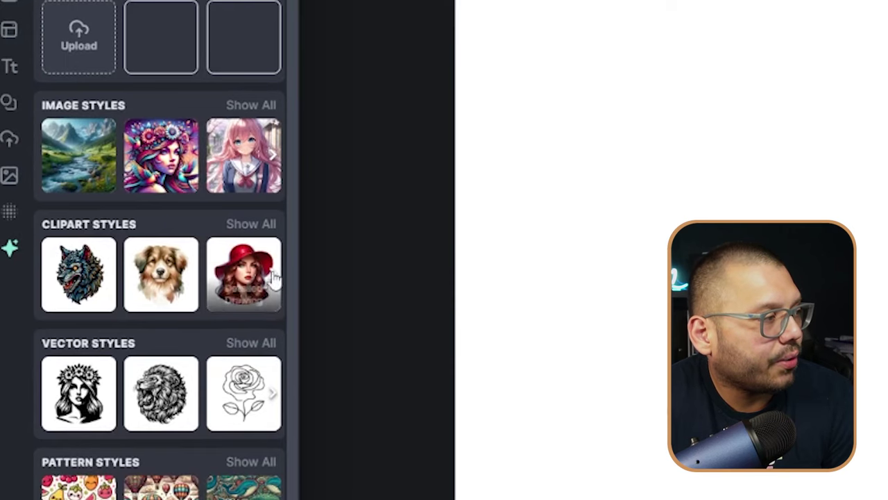
Step: Browse the clipart style presets, then enlarge the generated cartoon cloud mascot on the artboard
{"action": "left_click", "coordinate": [273, 276]}
{"action": "left_click", "coordinate": [272, 275]}
{"action": "left_click", "coordinate": [273, 275]}
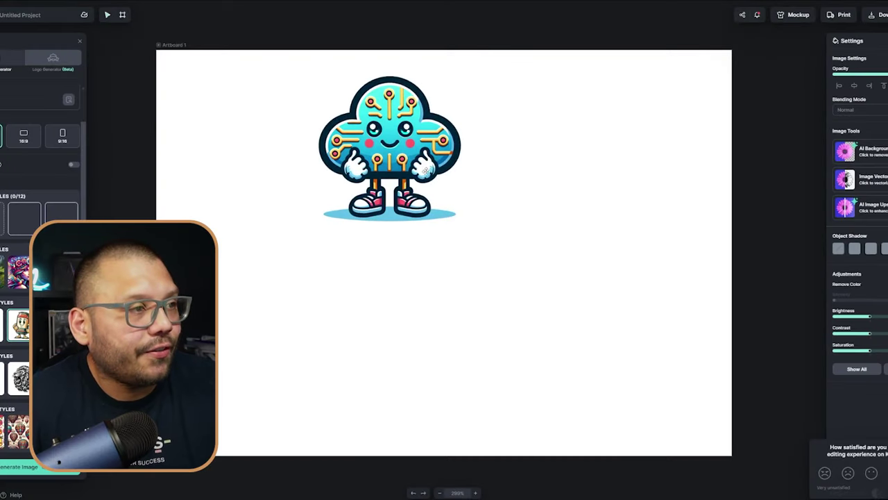
{"action": "left_click", "coordinate": [425, 171]}
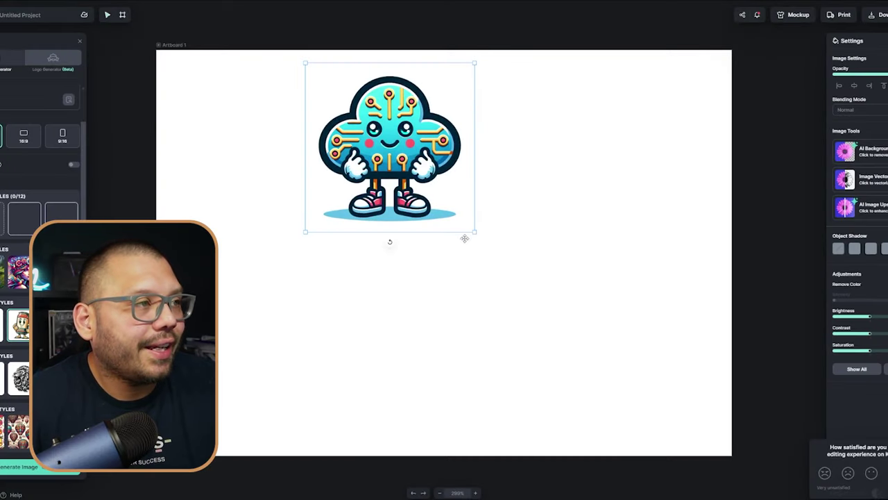
{"action": "left_click_drag", "start_coordinate": [473, 233], "coordinate": [640, 319]}
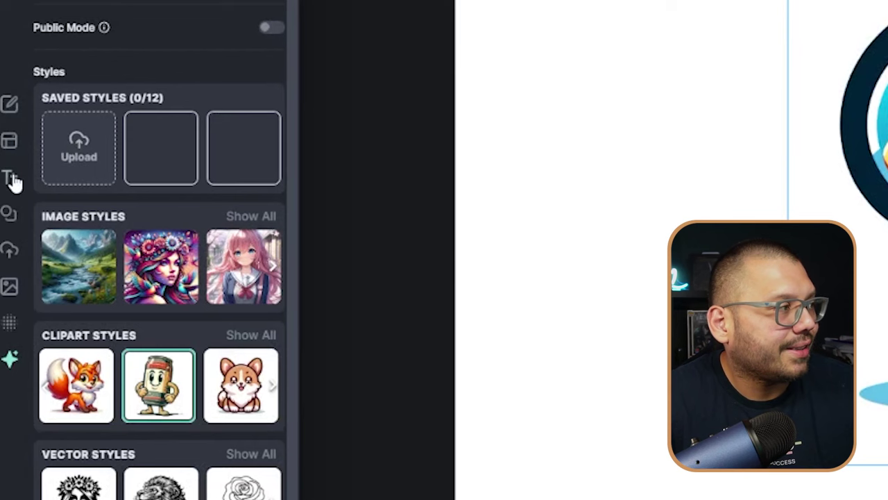
Step: Add a 'Cloud Store' headline stretched into one gently curved line
{"action": "left_click", "coordinate": [7, 228]}
{"action": "left_click", "coordinate": [109, 79]}
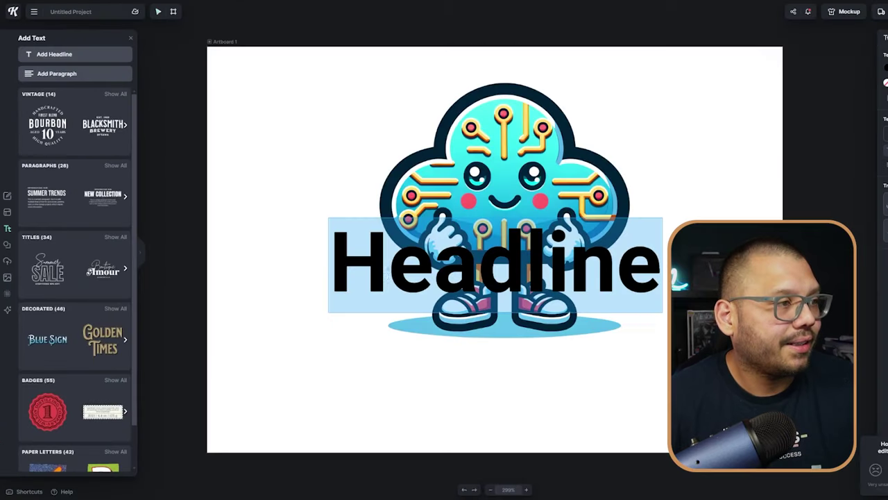
{"action": "type", "text": "Cloud Store"}
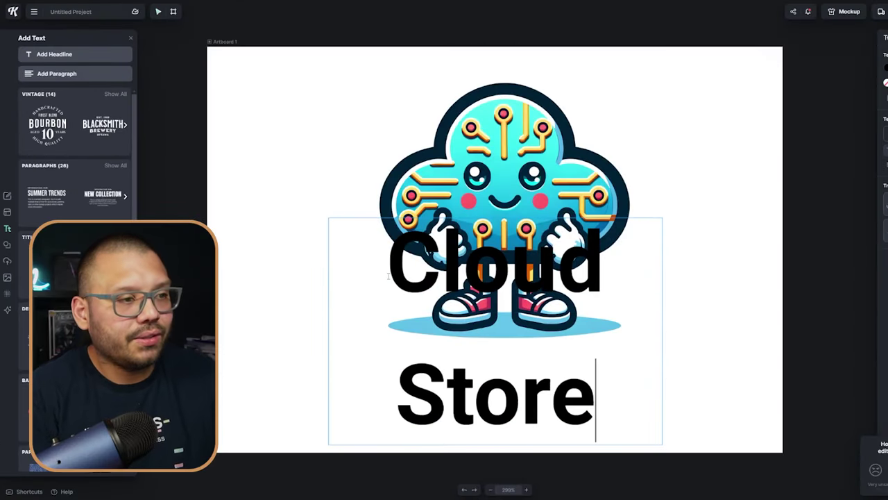
{"action": "left_click_drag", "start_coordinate": [699, 256], "coordinate": [819, 280]}
Step: Place the Cloud Store text beneath the cloud mascot and open the logo download options
{"action": "left_click_drag", "start_coordinate": [571, 269], "coordinate": [499, 373]}
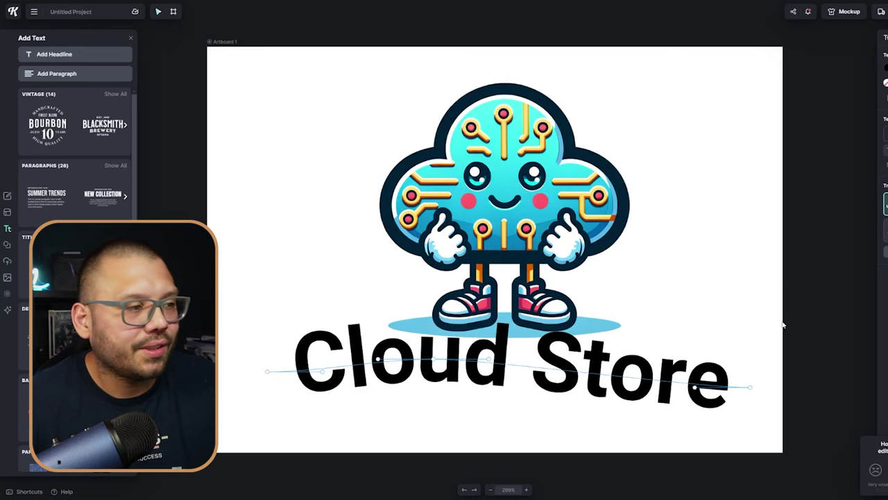
{"action": "left_click", "coordinate": [734, 163]}
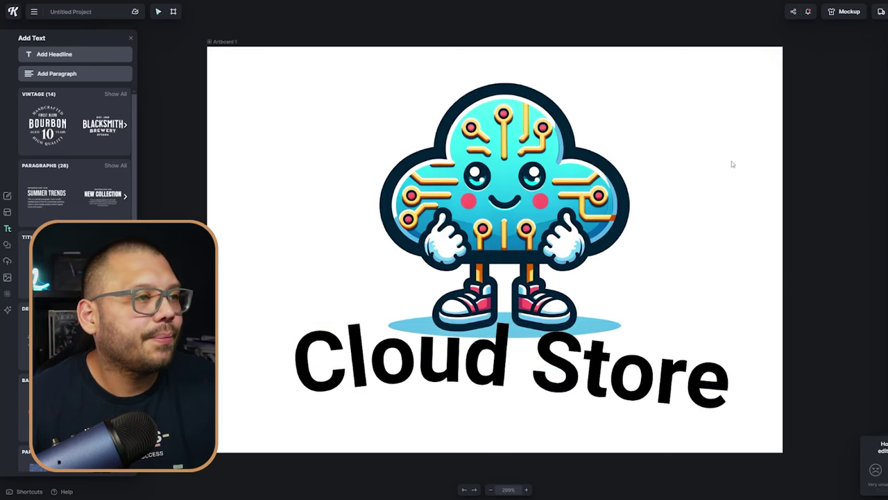
{"action": "left_click", "coordinate": [887, 11]}
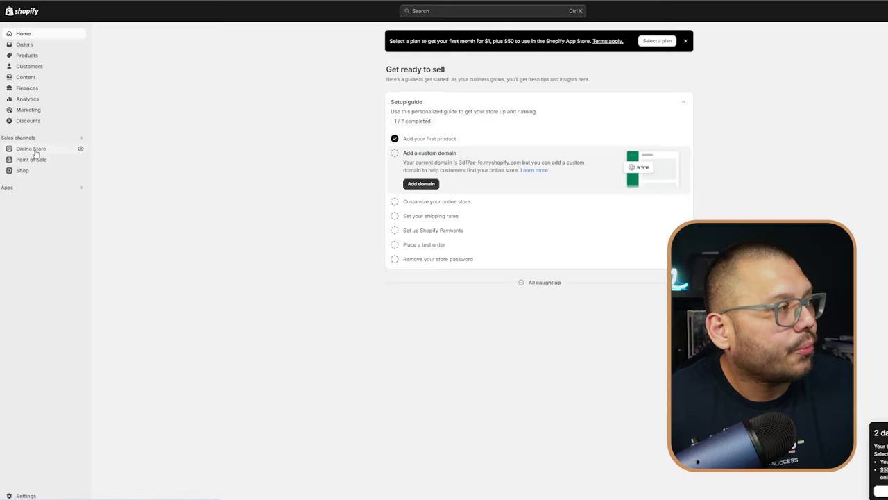
Step: Open the live theme's customizer at the theme-wide logo settings
{"action": "left_click", "coordinate": [60, 181]}
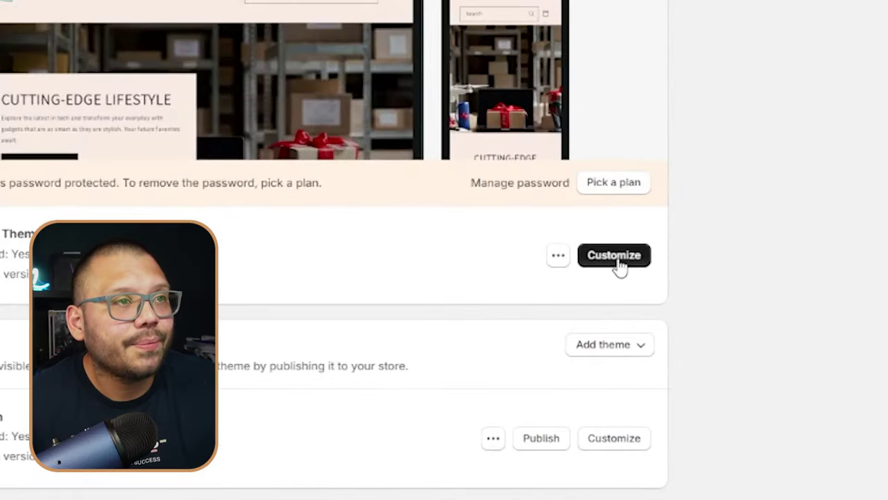
{"action": "left_click", "coordinate": [618, 263]}
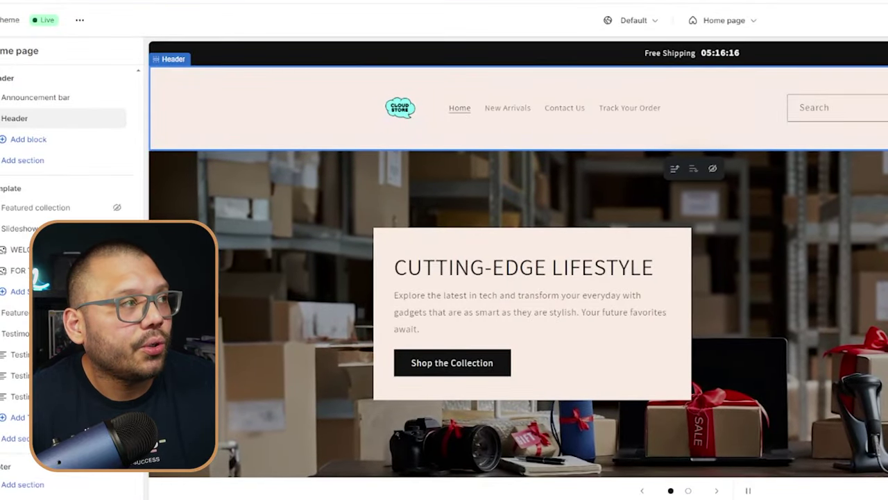
{"action": "left_click", "coordinate": [30, 122]}
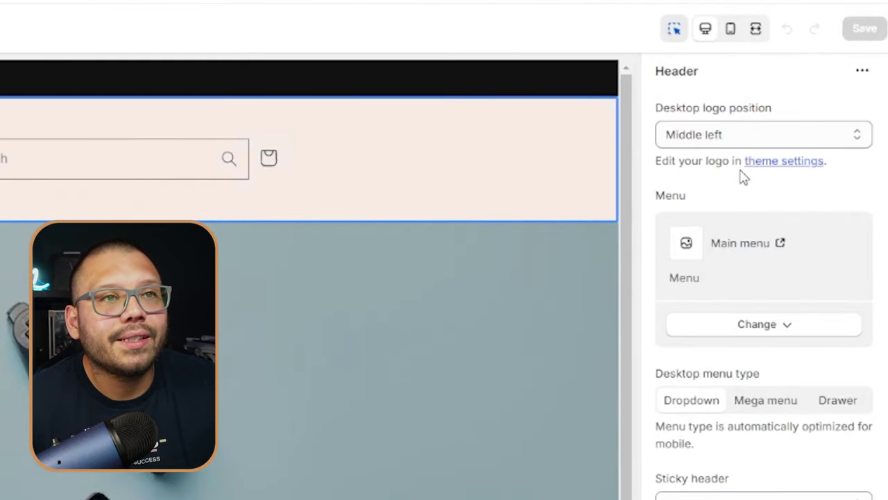
{"action": "left_click", "coordinate": [0, 119]}
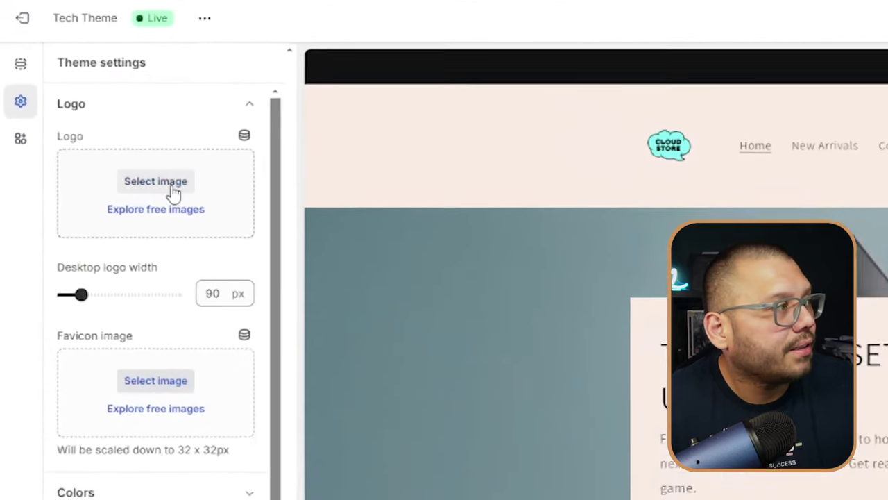
Step: Upload the Cloud Store logo PNG, widen it to 130 px, and save the theme
{"action": "left_click", "coordinate": [174, 189]}
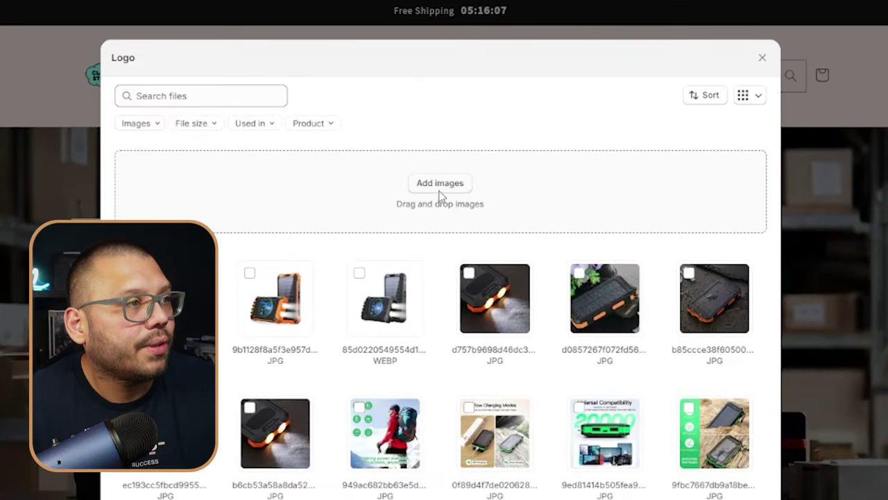
{"action": "left_click", "coordinate": [439, 189]}
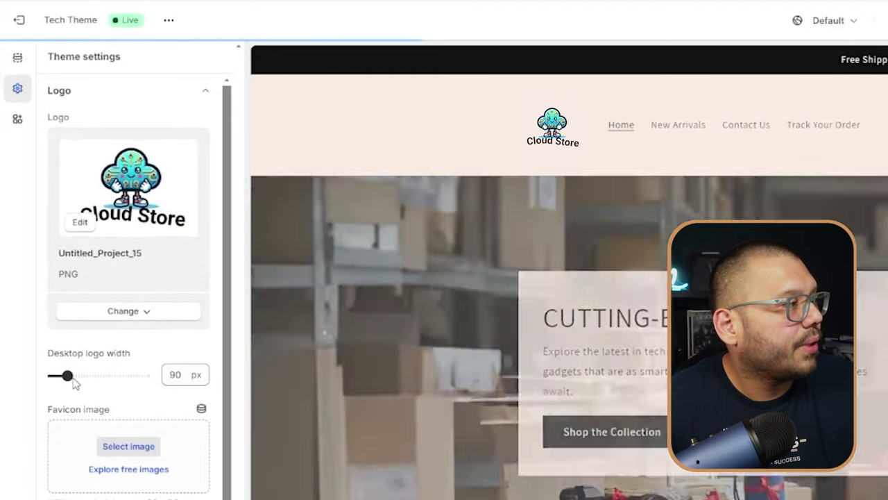
{"action": "left_click_drag", "start_coordinate": [67, 375], "coordinate": [83, 375]}
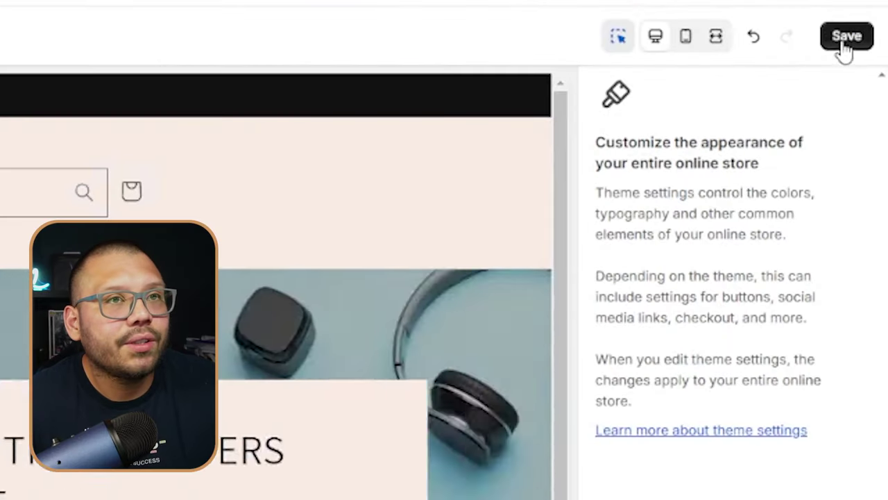
{"action": "left_click", "coordinate": [846, 36]}
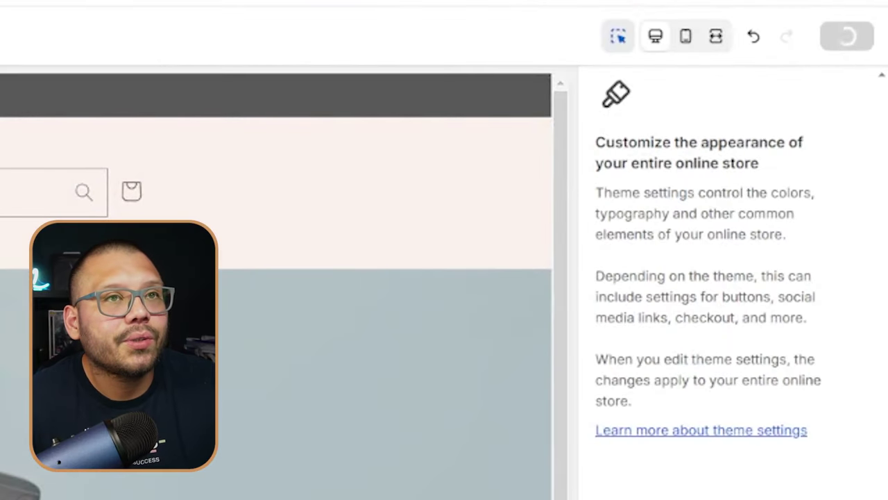